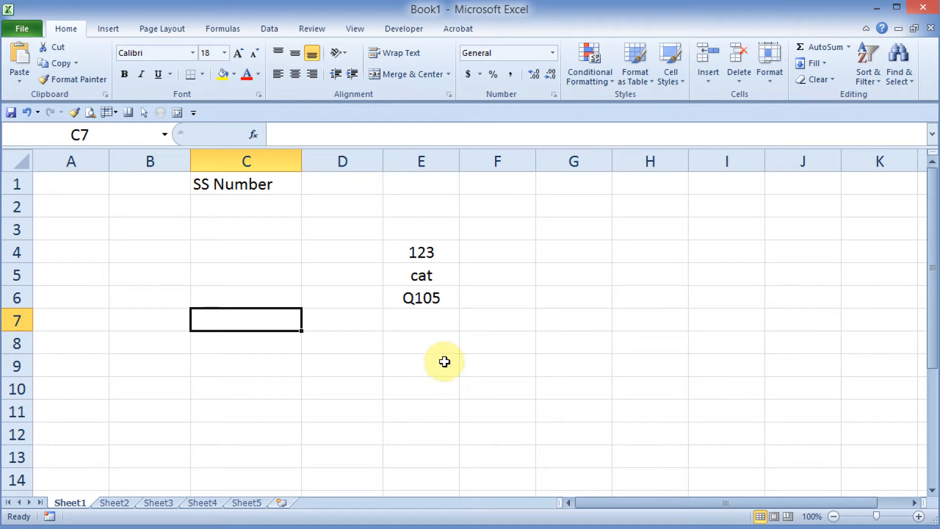
# - Enter an ISNUMBER formula in F4 that tests E4 and copy it down to F6
pyautogui.click(478, 253)
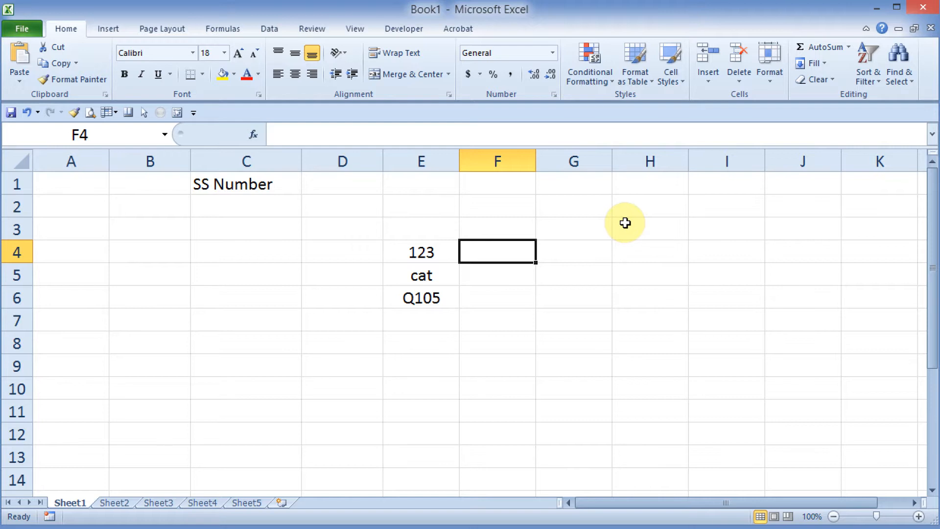
pyautogui.write('=isnumber(')
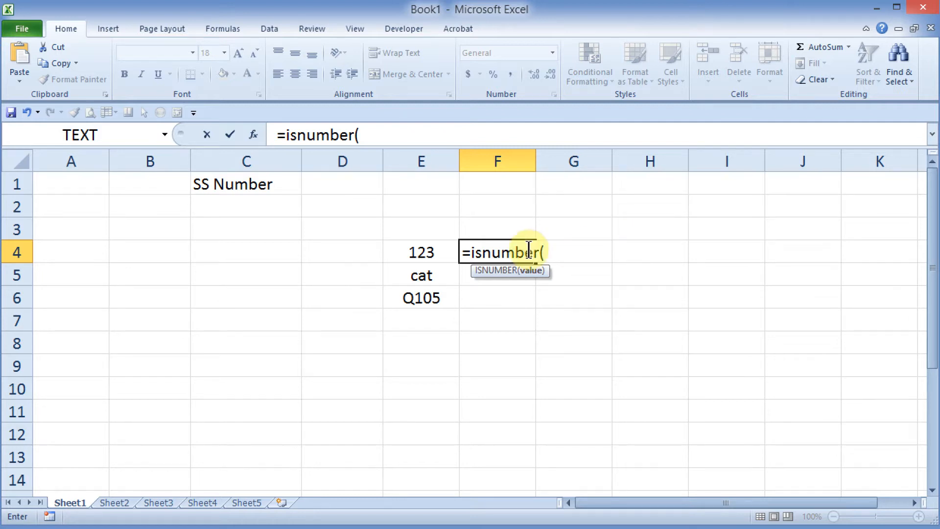
pyautogui.click(426, 252)
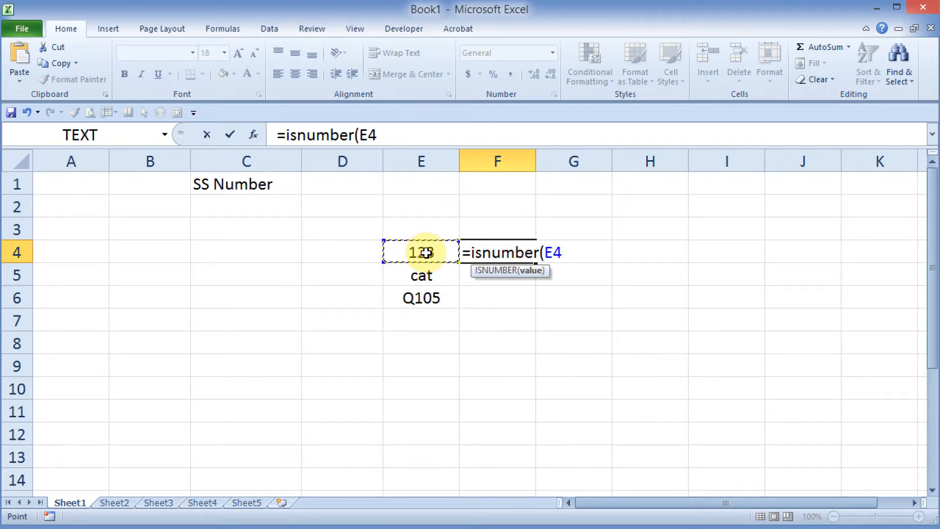
pyautogui.press('Return')
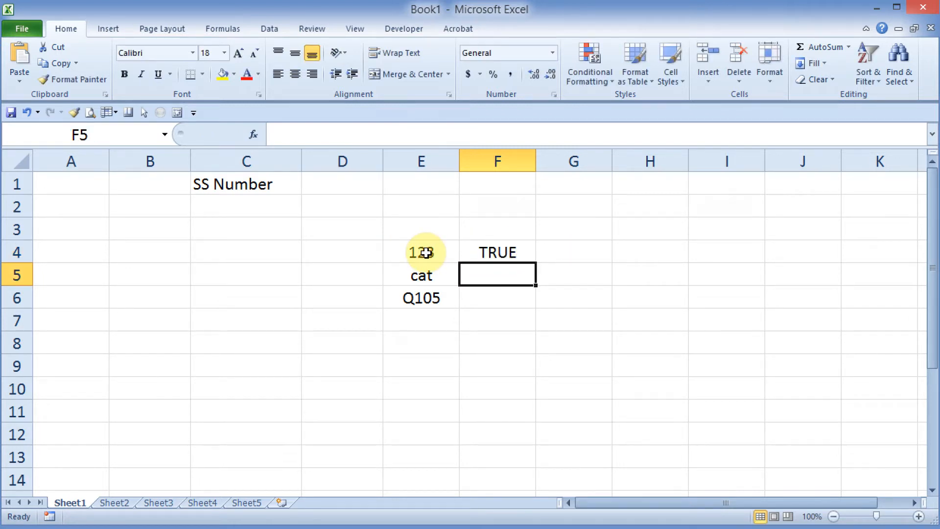
pyautogui.click(506, 249)
pyautogui.doubleClick(536, 264)
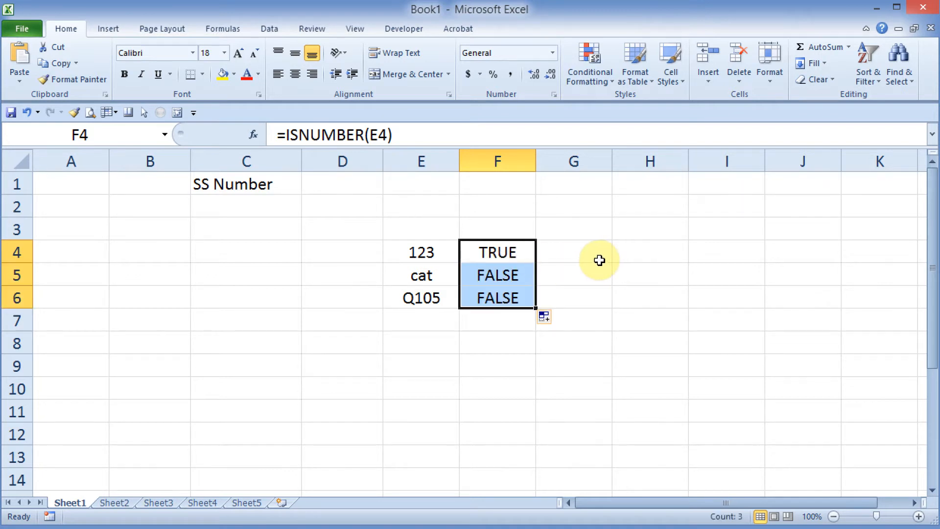
pyautogui.click(436, 275)
pyautogui.click(436, 300)
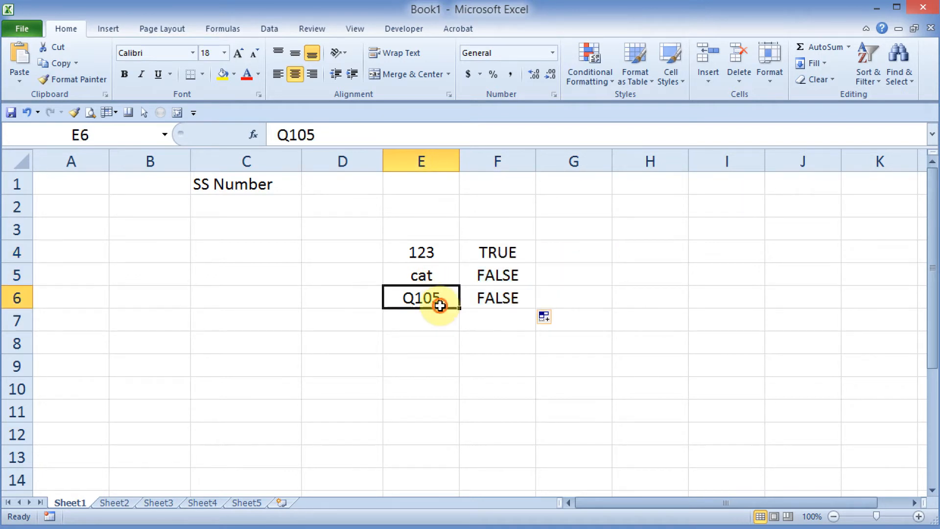
pyautogui.click(607, 299)
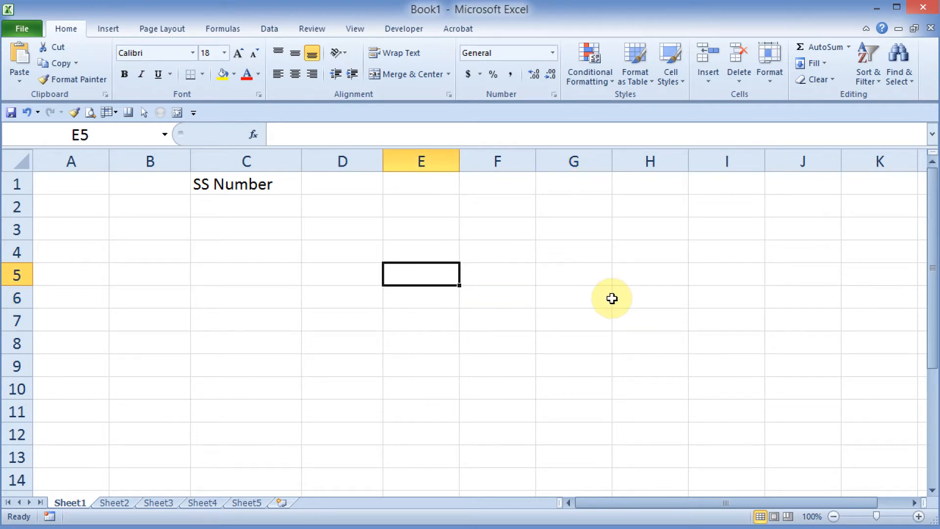
# - Open data validation for the whole SS Number column C and set the allowed criteria to Custom
pyautogui.click(253, 163)
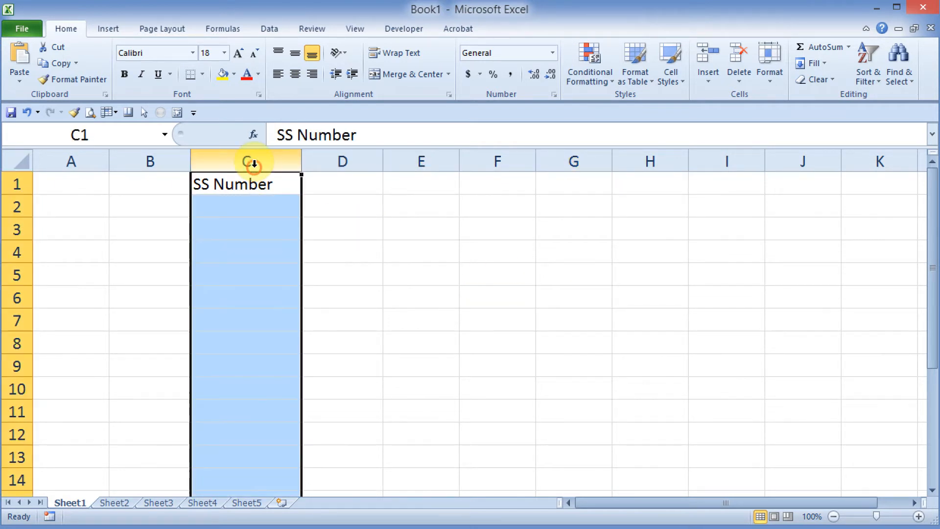
pyautogui.click(266, 30)
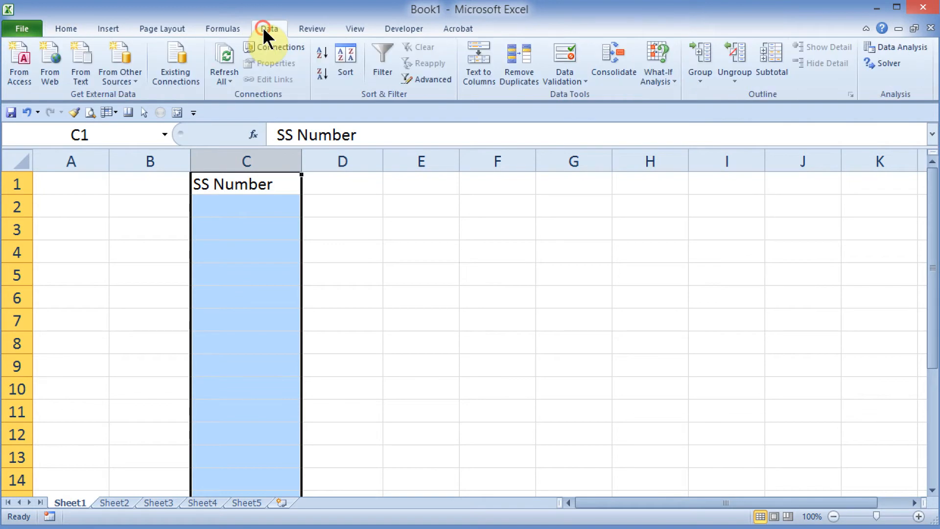
pyautogui.click(566, 82)
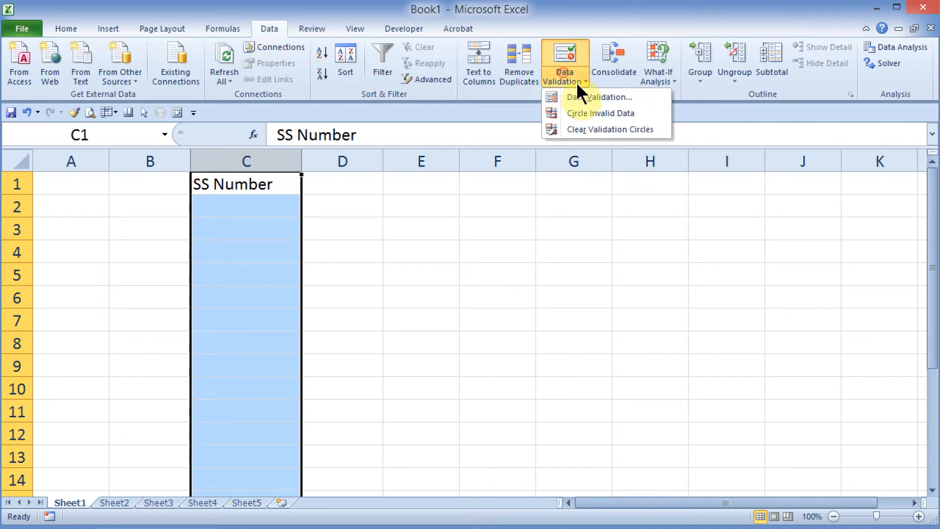
pyautogui.click(585, 97)
pyautogui.click(576, 300)
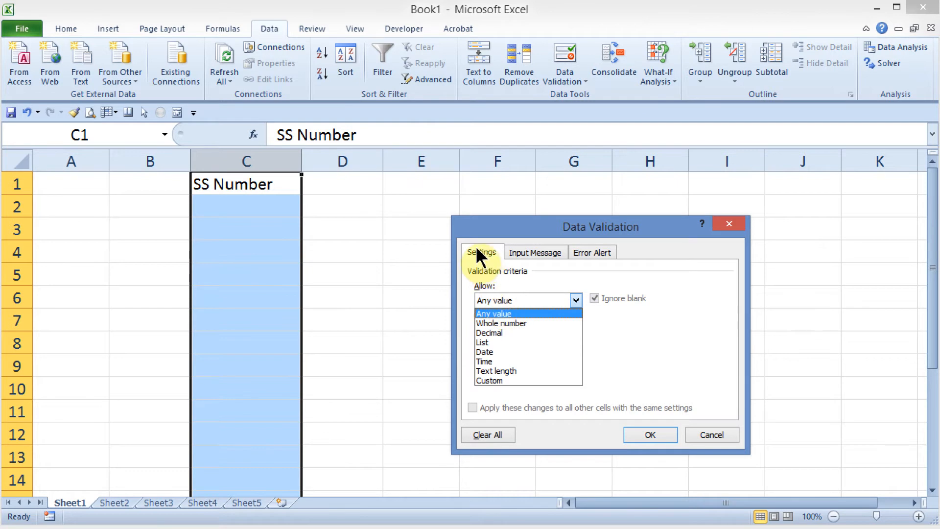
pyautogui.click(491, 382)
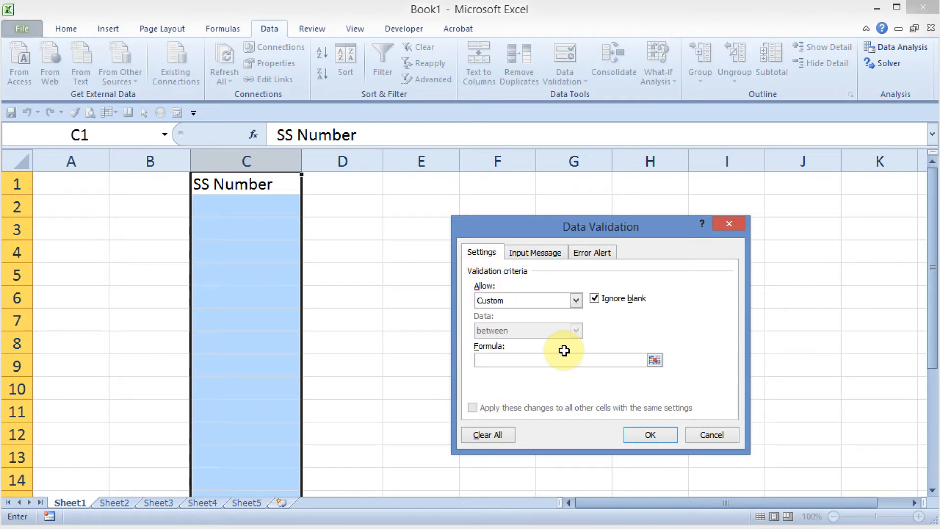
# - Set the validation formula to =and(len(C1)=9,isnumber(C1)) and apply it to column C
pyautogui.click(563, 359)
pyautogui.click(508, 364)
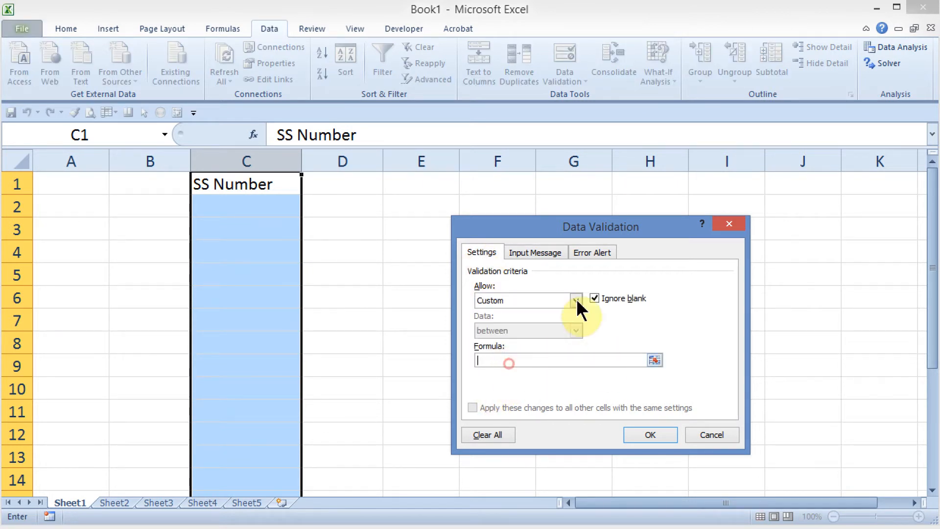
pyautogui.write('=and(')
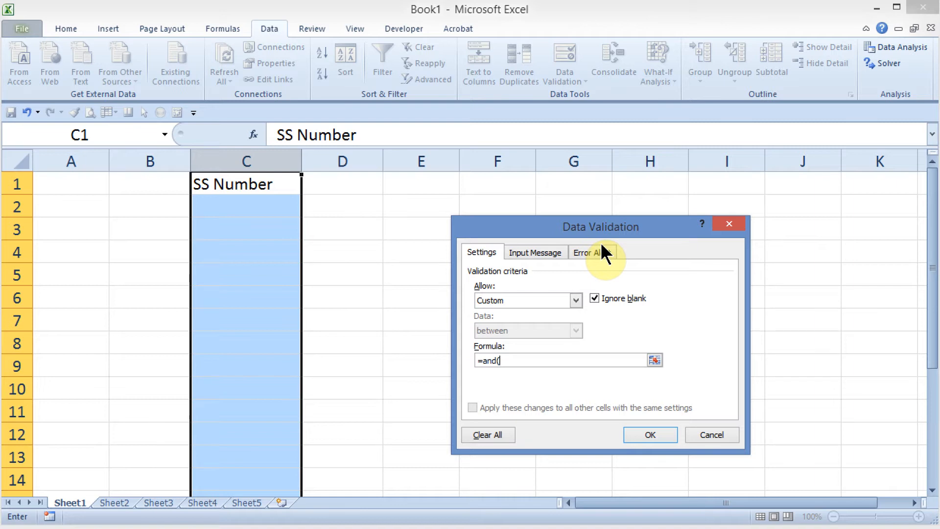
pyautogui.write('len(C1)=9')
pyautogui.write(',isnumber(C1))')
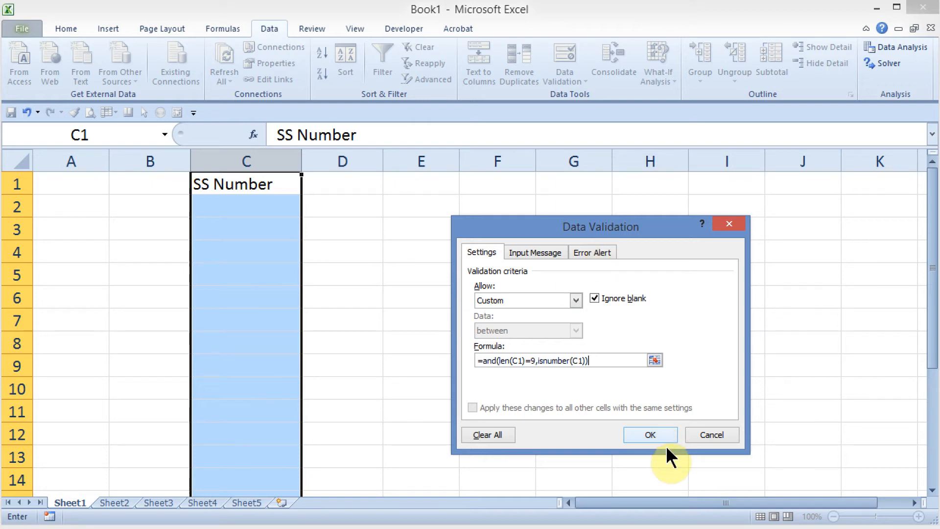
pyautogui.click(652, 434)
# - Test the validation rule by trying to enter an eight-digit number in C2
pyautogui.click(259, 207)
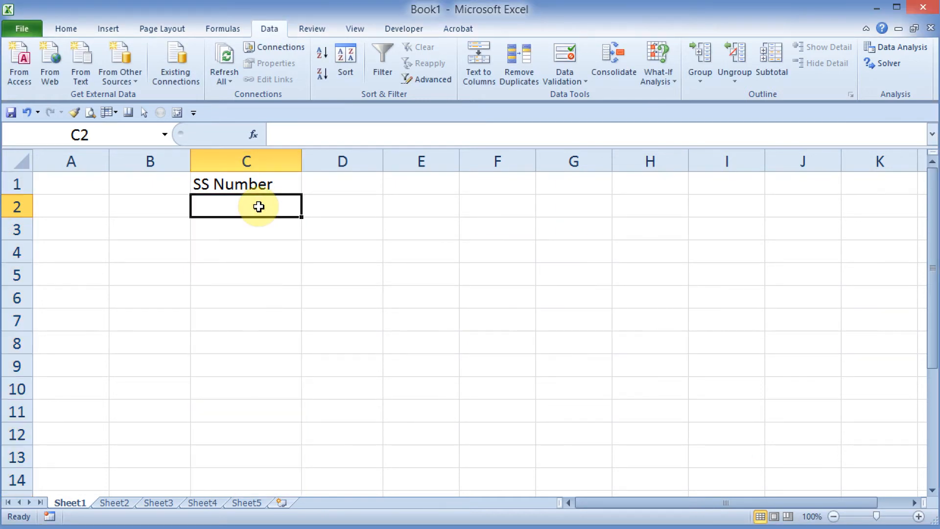
pyautogui.write('1234')
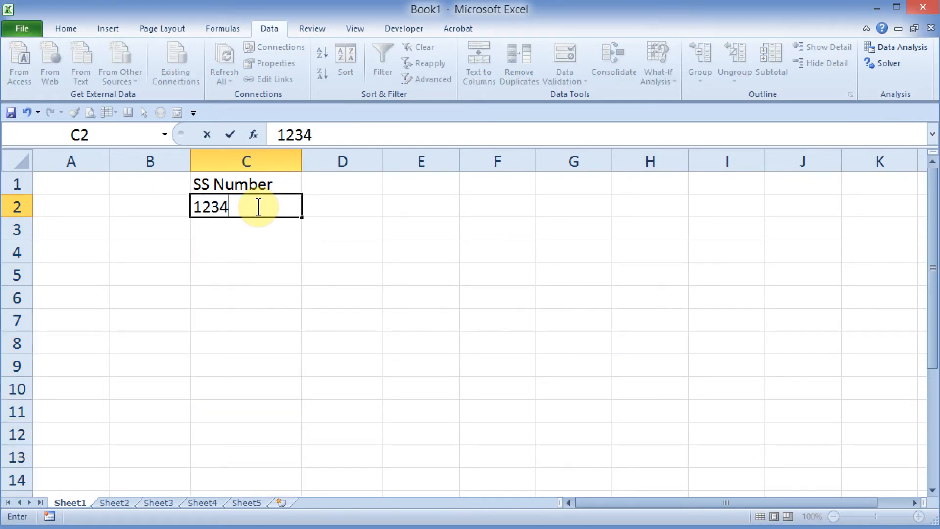
pyautogui.write('5789')
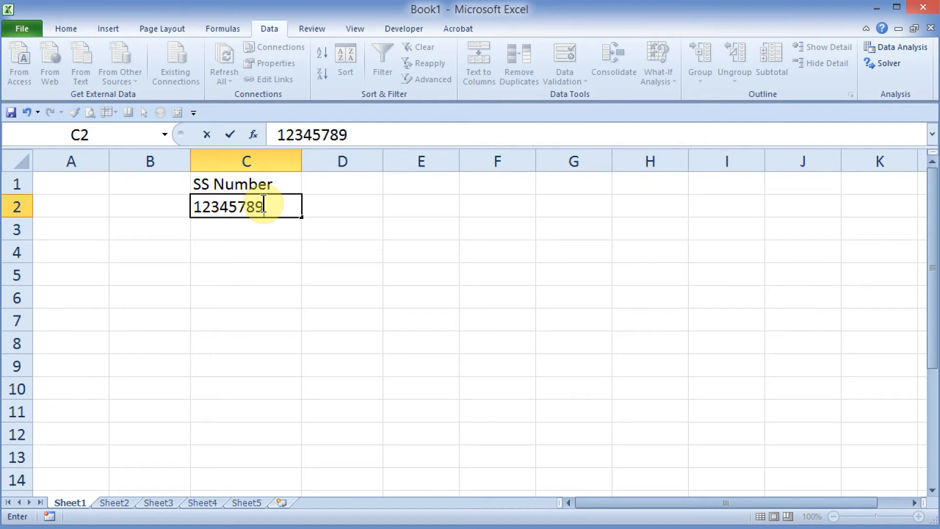
pyautogui.press('Return')
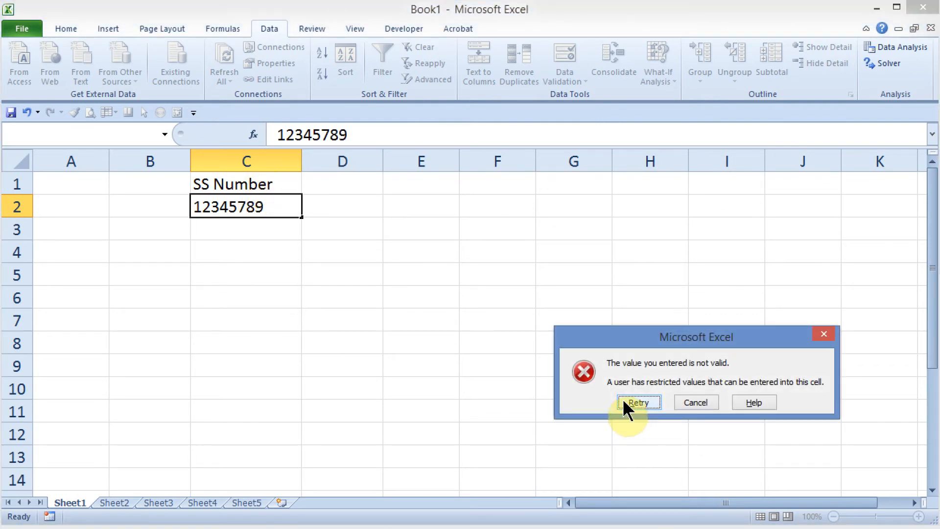
pyautogui.click(648, 400)
# - Replace the entry in C2 with a nine-digit SS number
pyautogui.press('BackSpace')
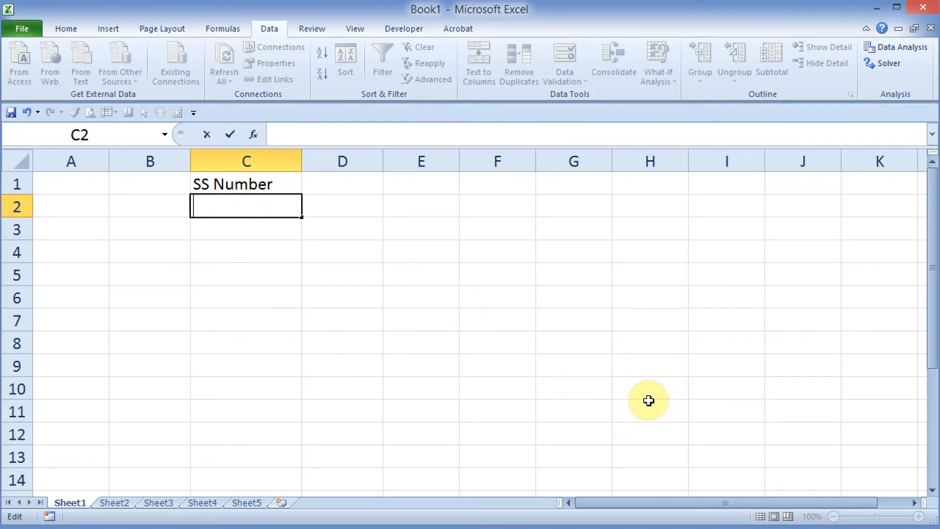
pyautogui.write('123456789')
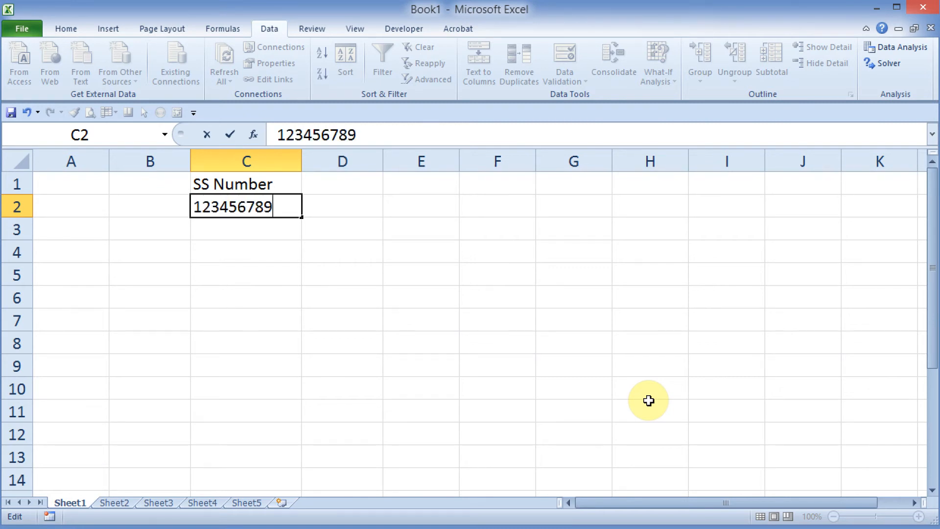
pyautogui.press('Return')
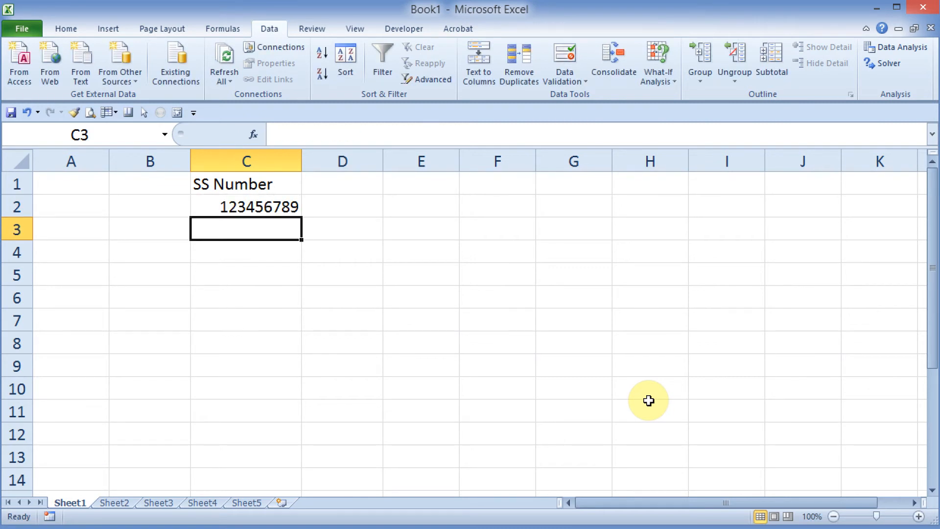
# - Try to enter an eight-digit number in C3 to test the validation rule
pyautogui.write('123')
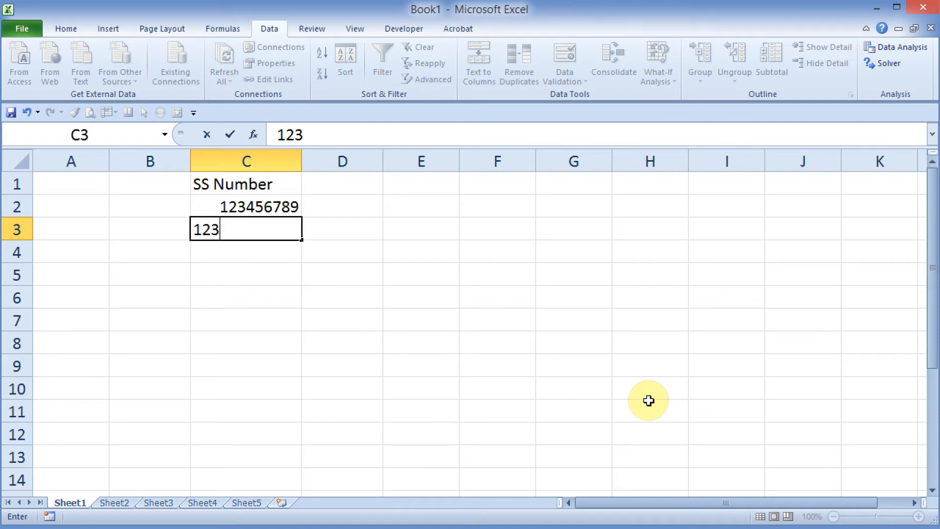
pyautogui.write('45678')
pyautogui.press('Return')
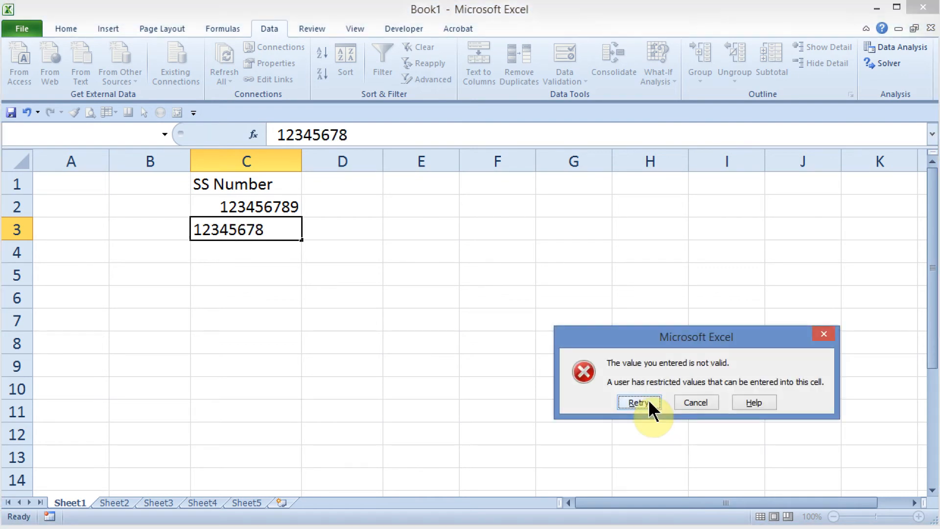
pyautogui.click(649, 403)
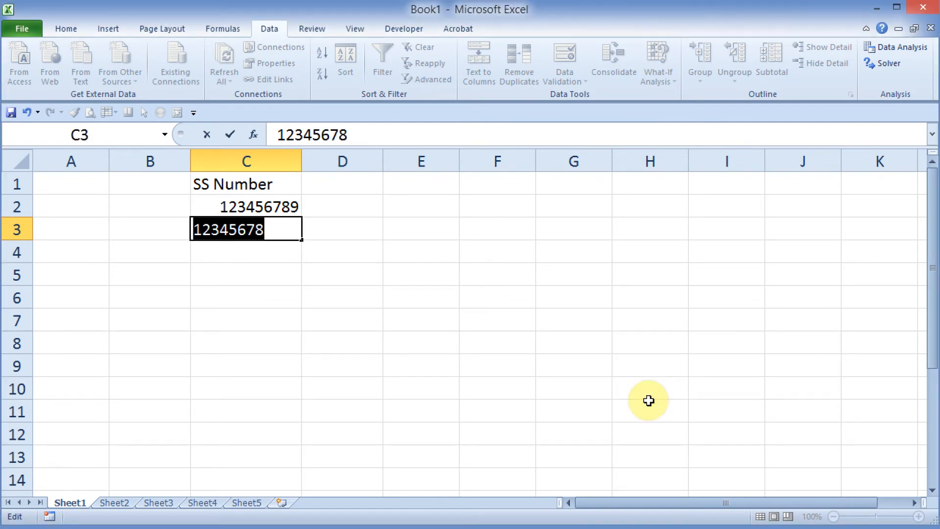
# - Try to enter the letter A followed by eight digits in C3, and abandon the entry
pyautogui.write('A1234')
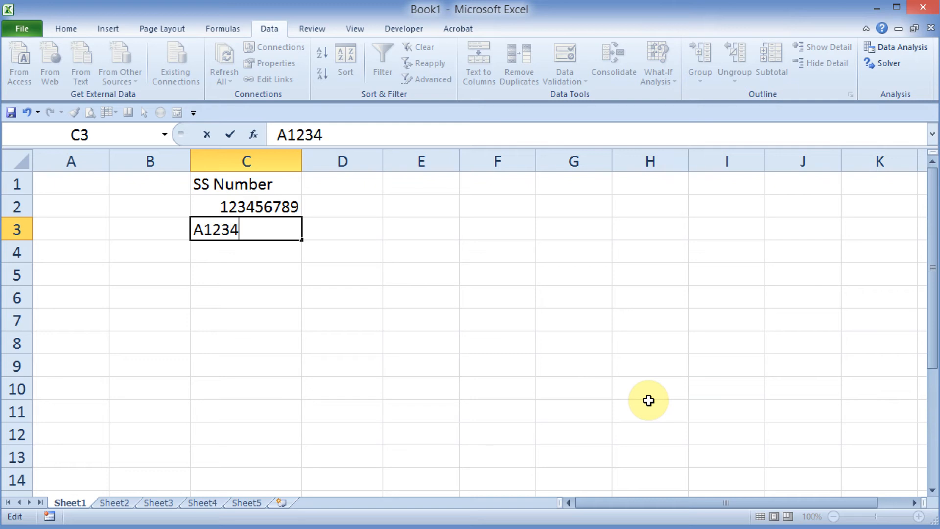
pyautogui.write('5678')
pyautogui.press('Return')
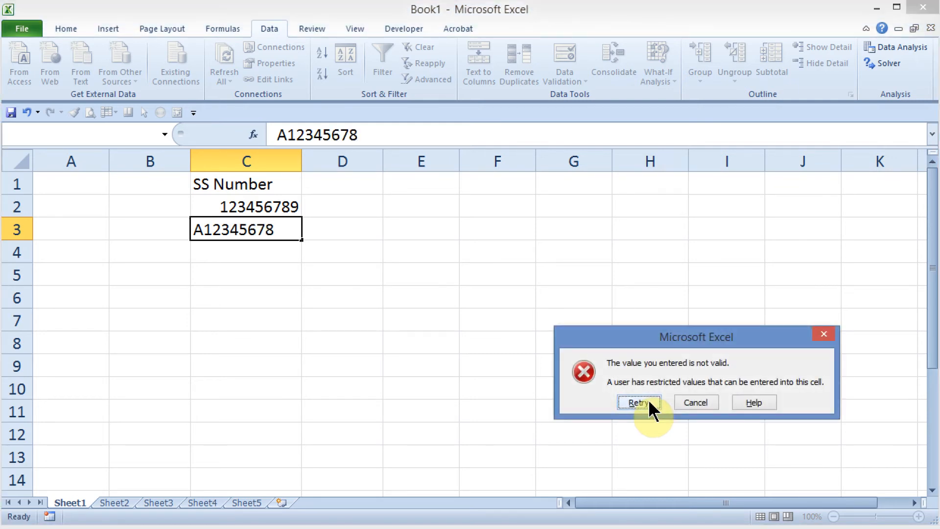
pyautogui.click(649, 402)
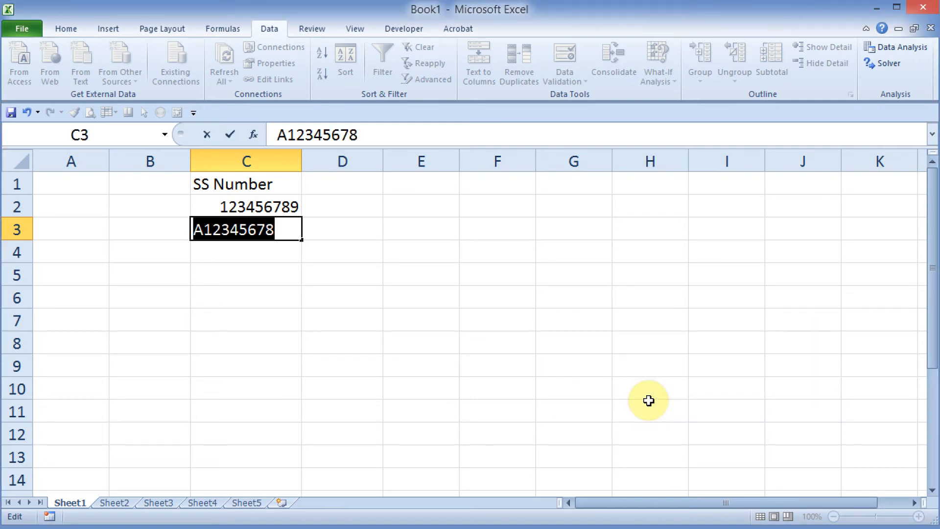
pyautogui.press('Escape')
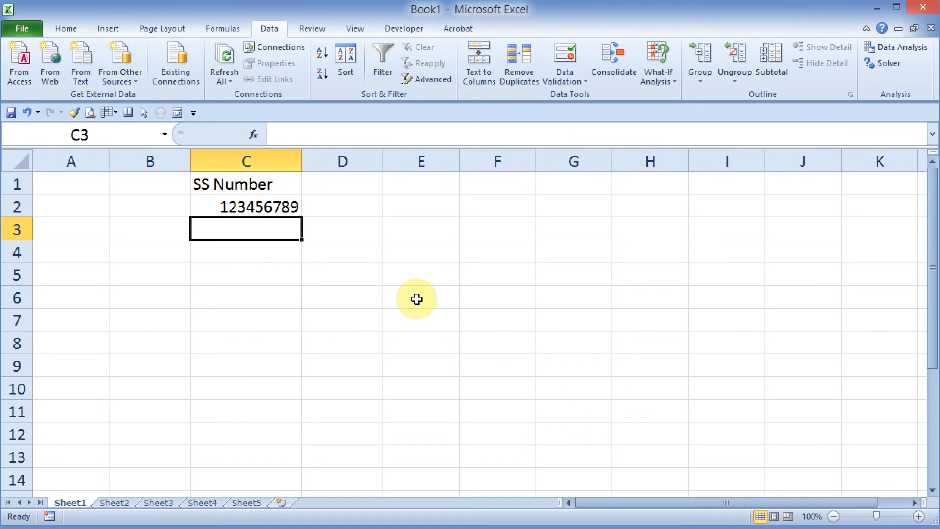
# - Add the input message "Must be exactly 9 digits ( no text characters )" to the data validation of column C
pyautogui.click(278, 159)
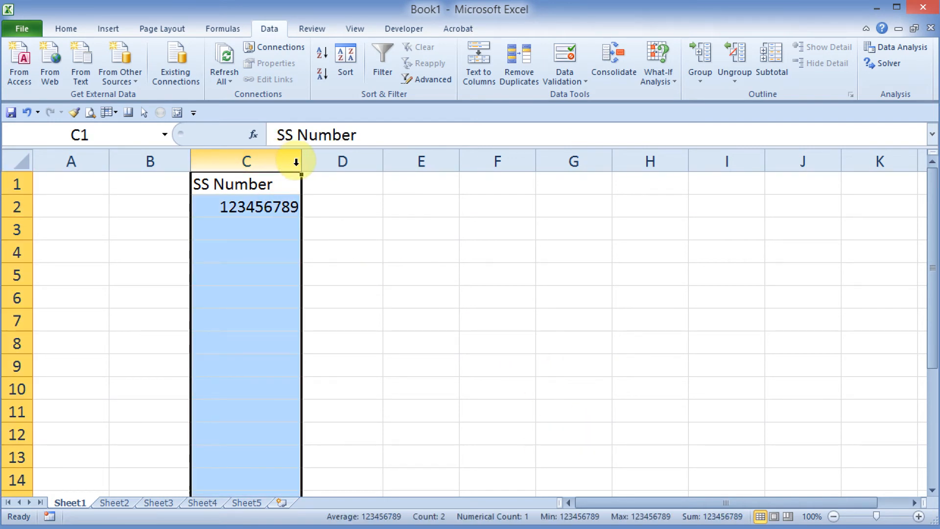
pyautogui.click(585, 81)
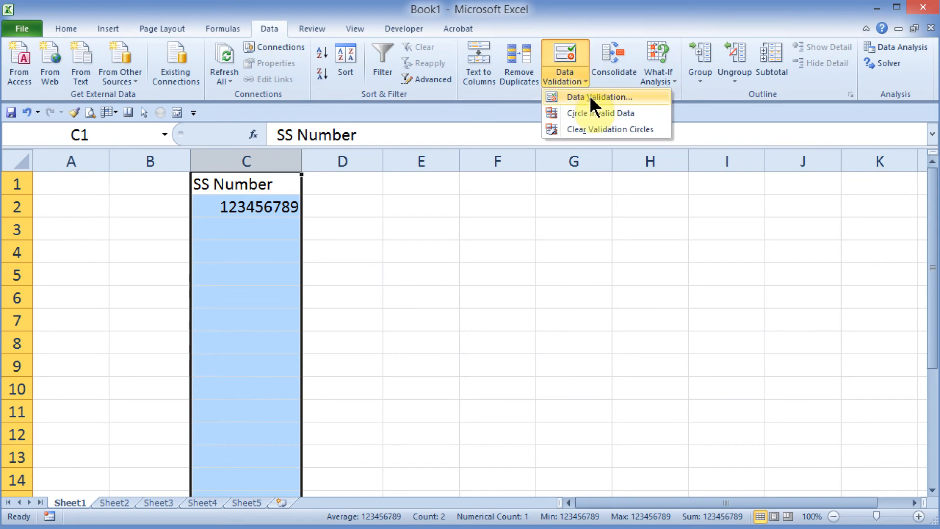
pyautogui.click(594, 100)
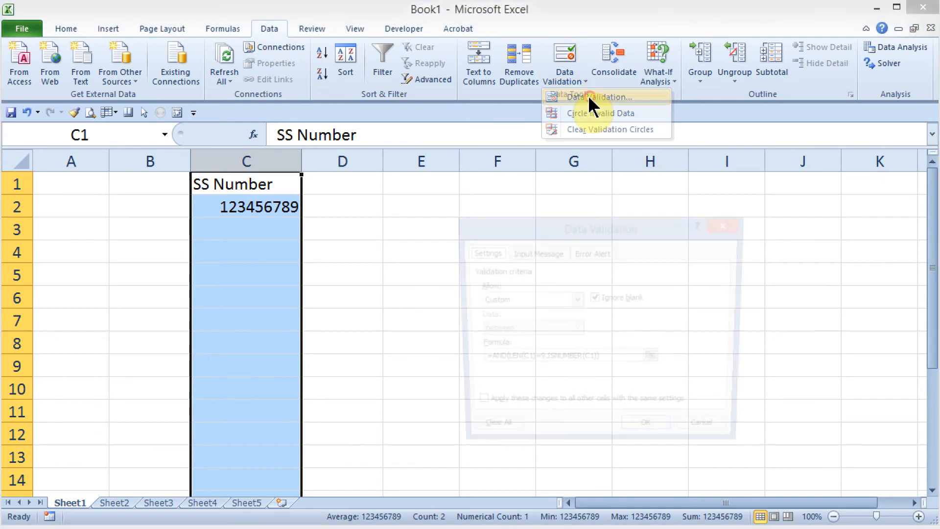
pyautogui.click(534, 250)
pyautogui.click(516, 317)
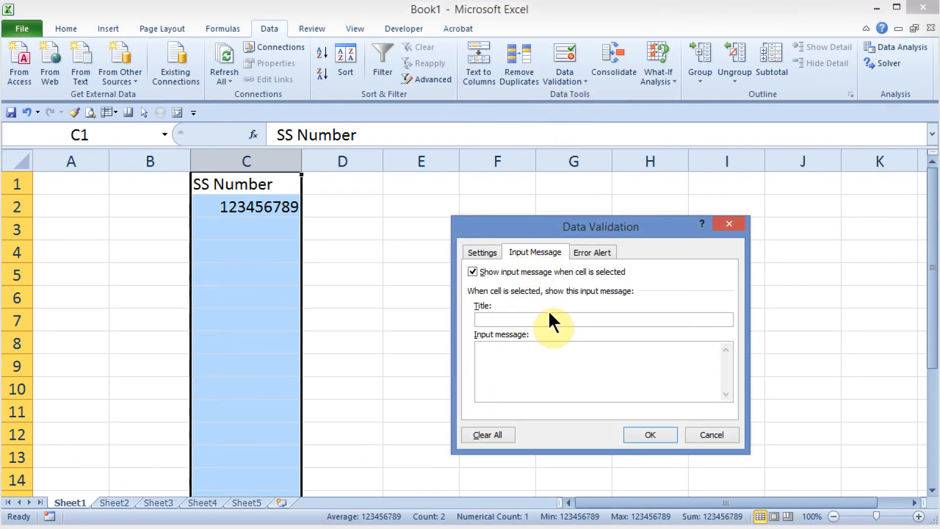
pyautogui.click(503, 349)
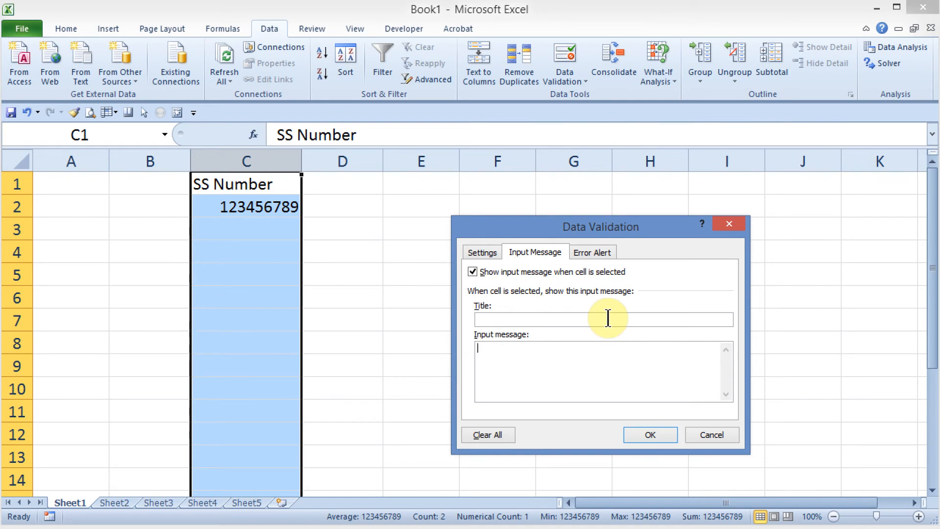
pyautogui.write('Must be exactly 9 digits ( no text')
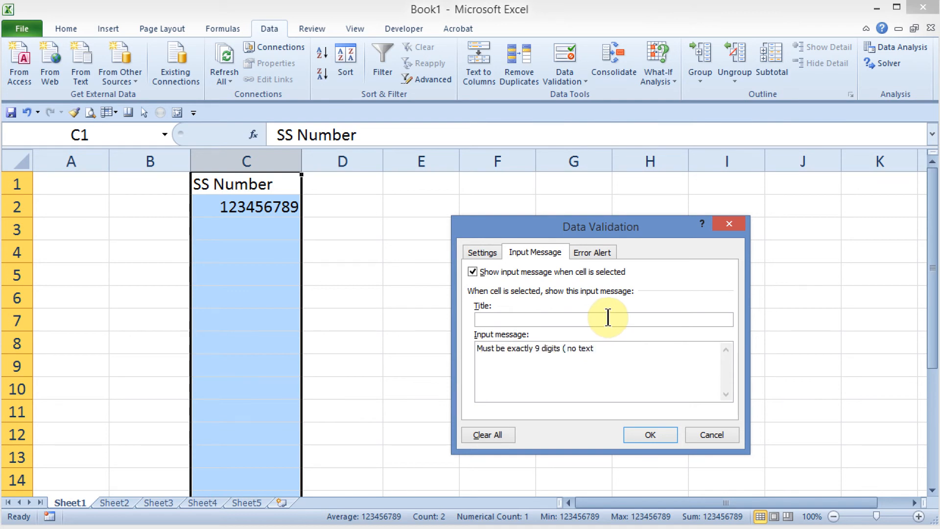
pyautogui.write(' characters )')
# - Set the validation's error alert to the Warning style with the title "invalid entry"
pyautogui.click(590, 250)
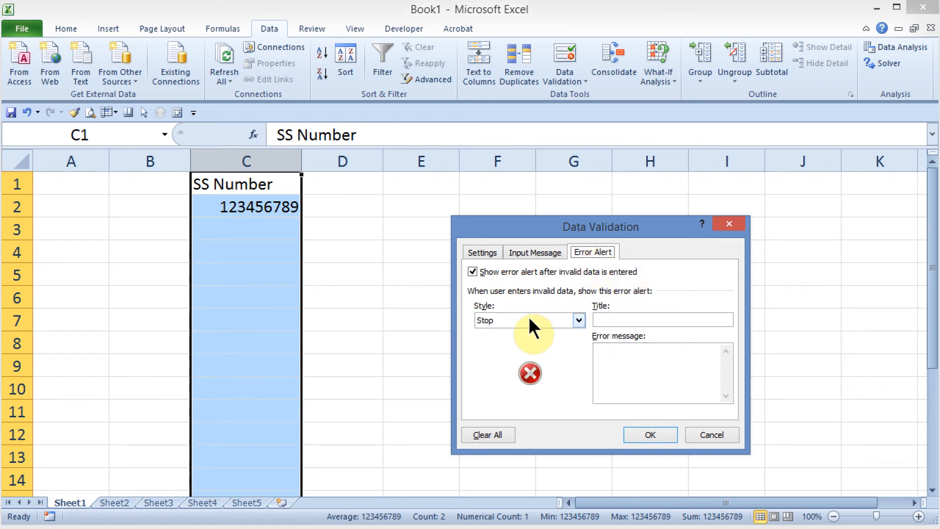
pyautogui.click(579, 321)
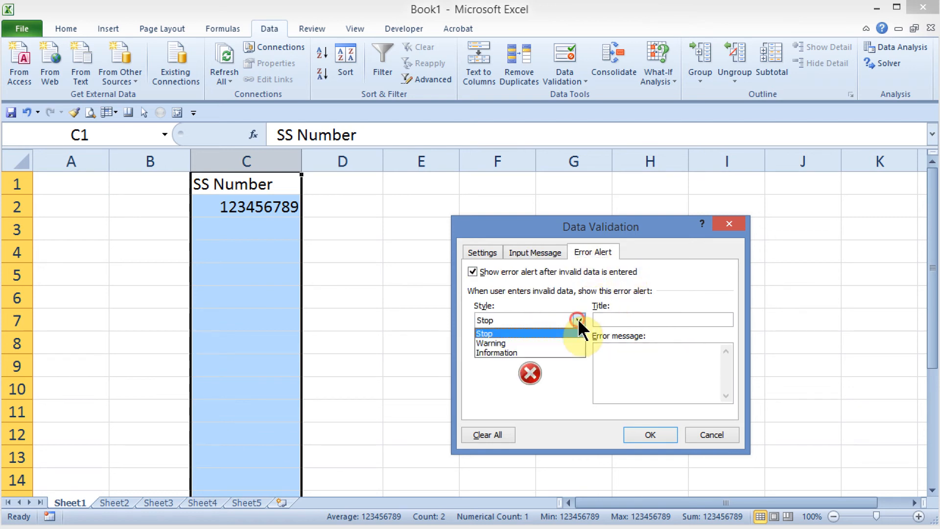
pyautogui.click(504, 344)
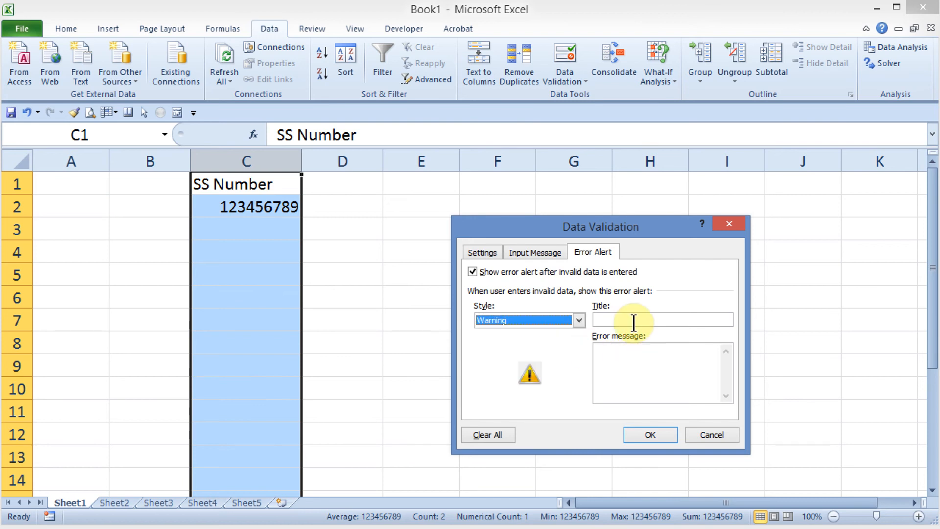
pyautogui.click(637, 320)
pyautogui.write('invalid entry')
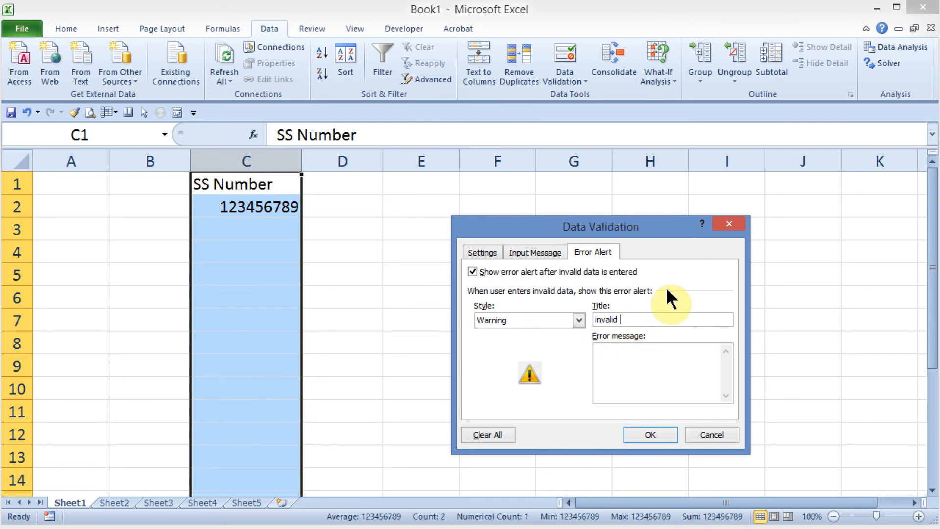
# - Enter the error message "must be 9 digits and no text" and apply the validation settings
pyautogui.click(629, 349)
pyautogui.write('must be ')
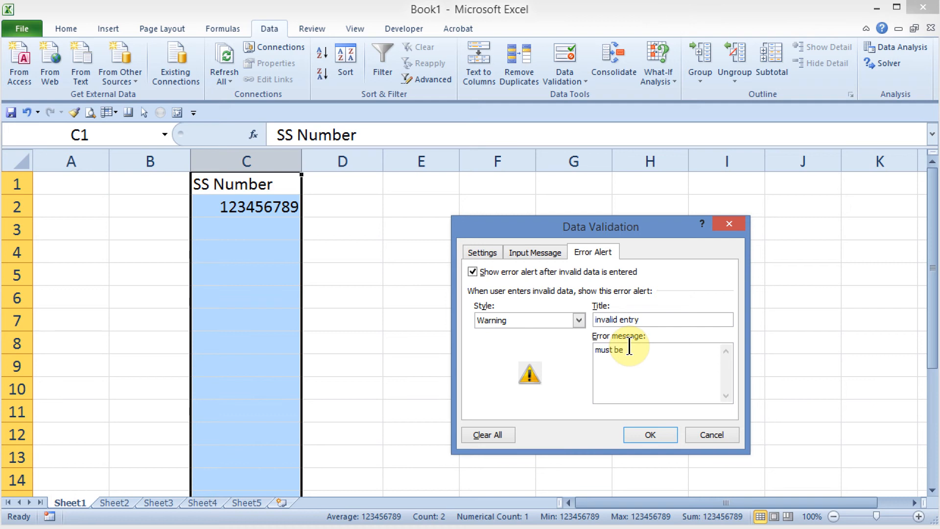
pyautogui.write('9 didits')
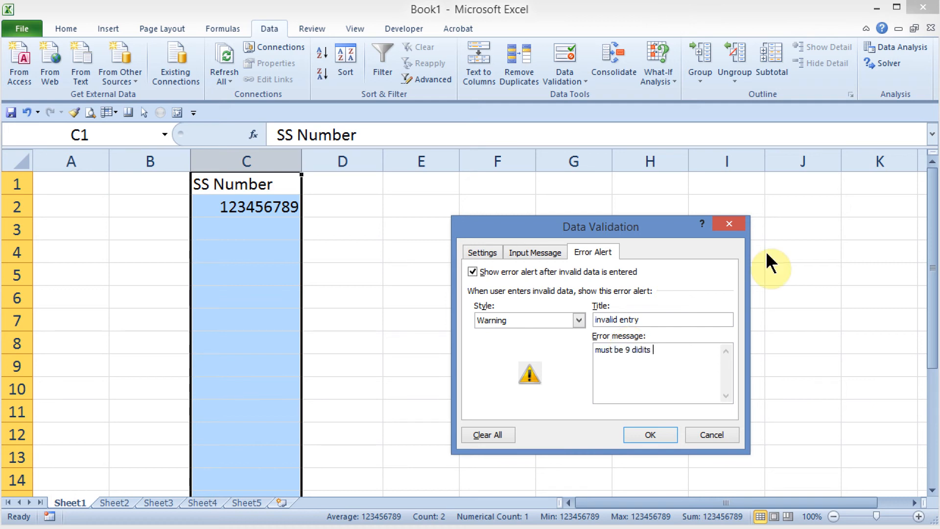
pyautogui.press('BackSpace')
pyautogui.press('BackSpace')
pyautogui.press('BackSpace')
pyautogui.press('BackSpace')
pyautogui.press('BackSpace')
pyautogui.write('gits and no text')
pyautogui.click(651, 434)
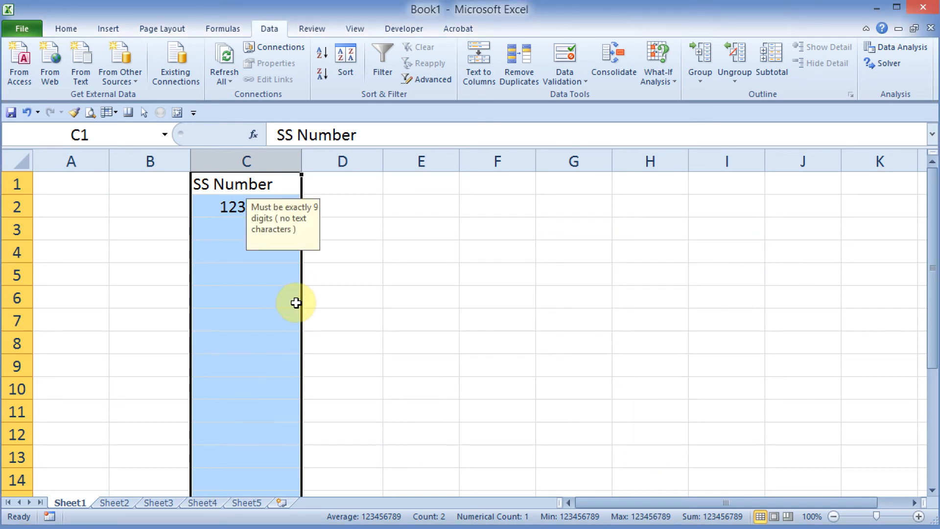
# - Check the input message on several empty cells of the SS Number column
pyautogui.click(235, 262)
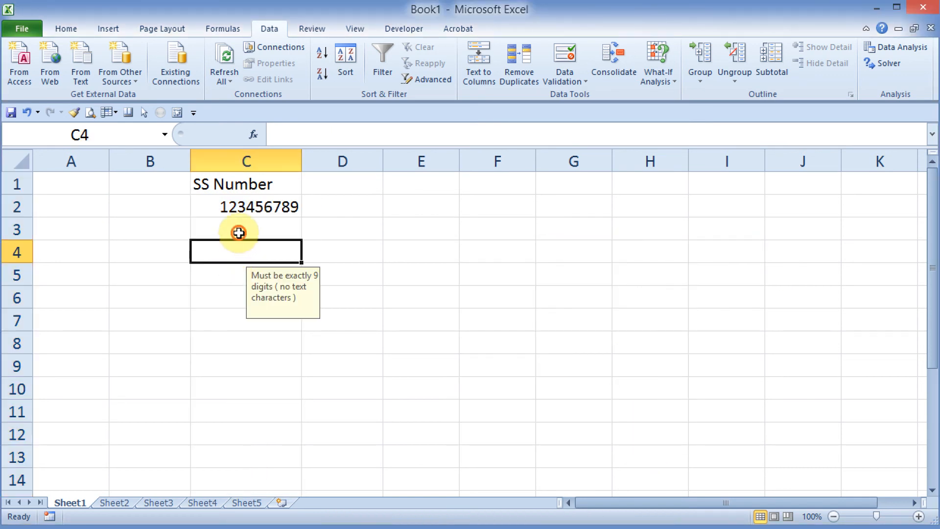
pyautogui.click(243, 230)
pyautogui.click(252, 320)
pyautogui.click(250, 386)
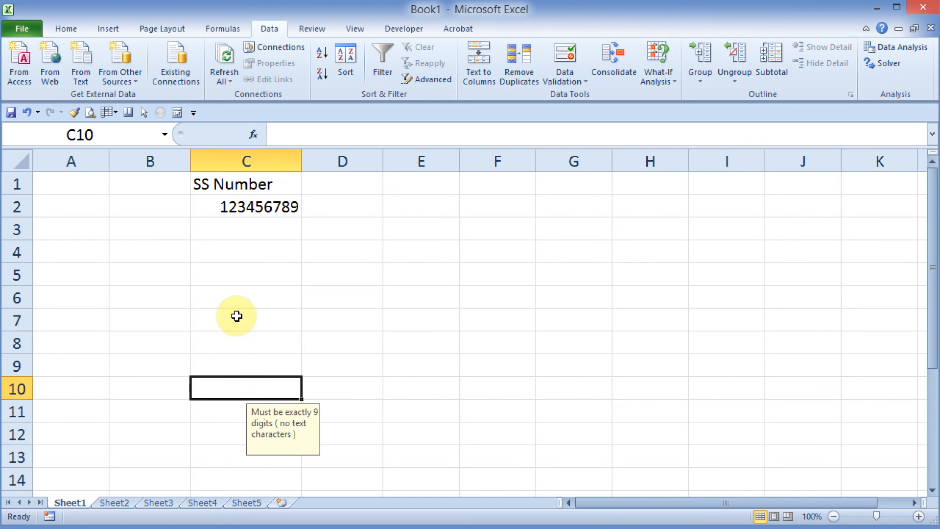
pyautogui.click(233, 296)
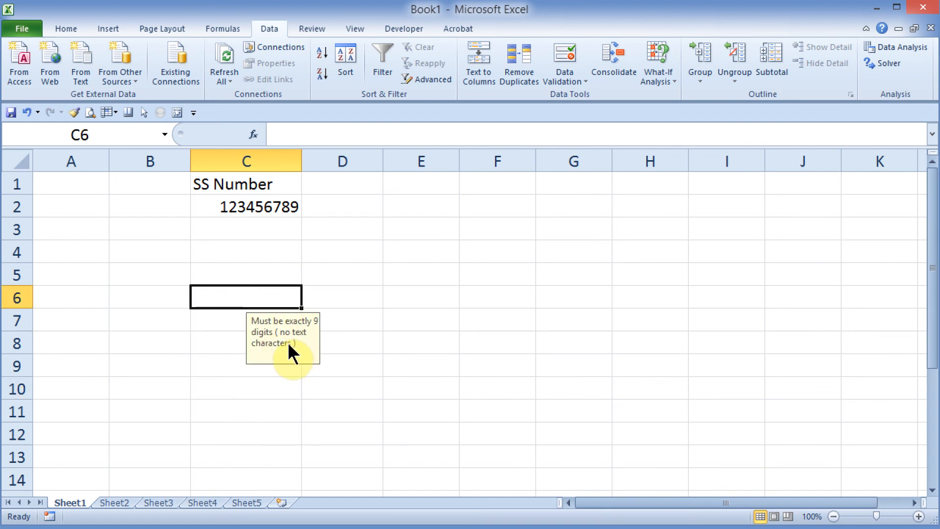
# - Enter a ten-digit number in C3 to test the error alert, and choose to continue with the invalid entry
pyautogui.click(251, 238)
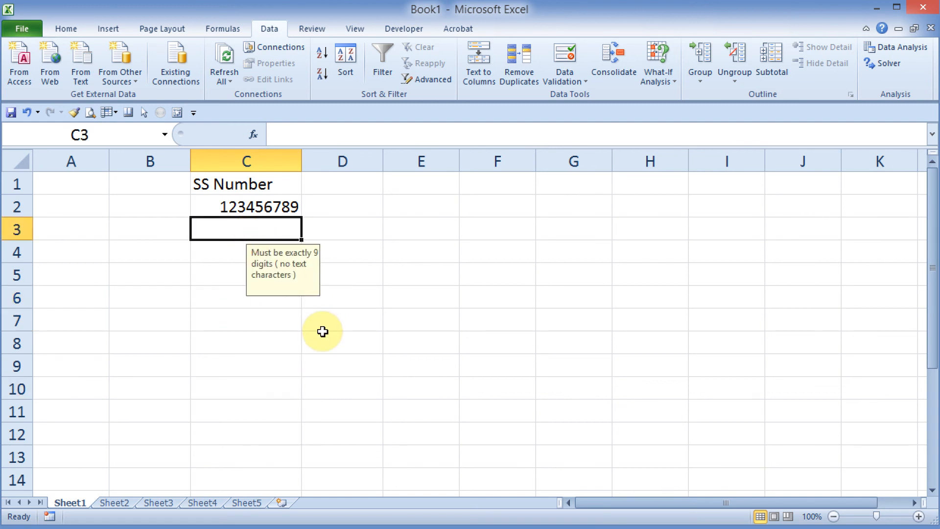
pyautogui.write('1')
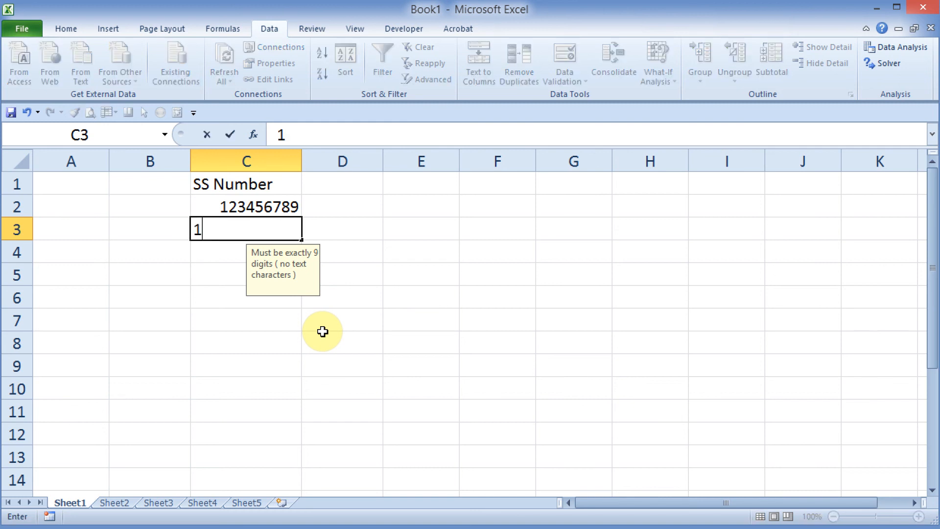
pyautogui.write('234567890')
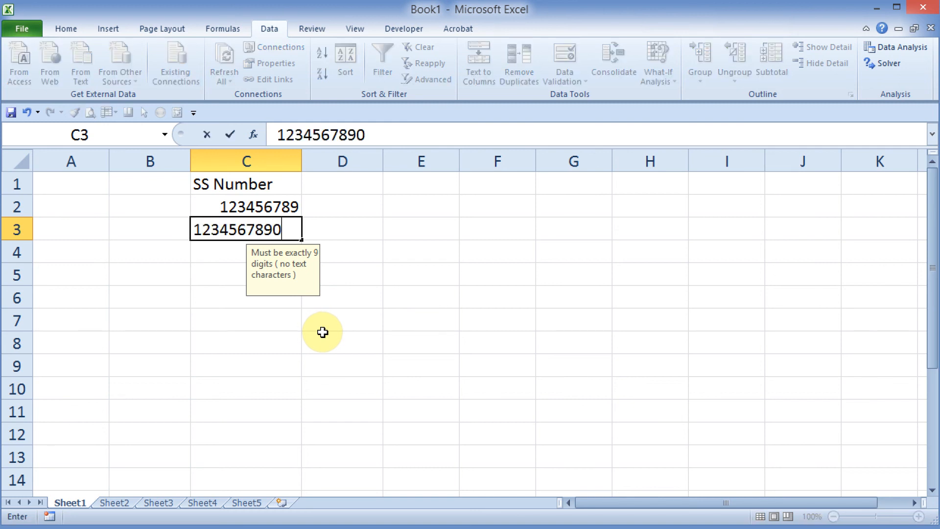
pyautogui.press('Return')
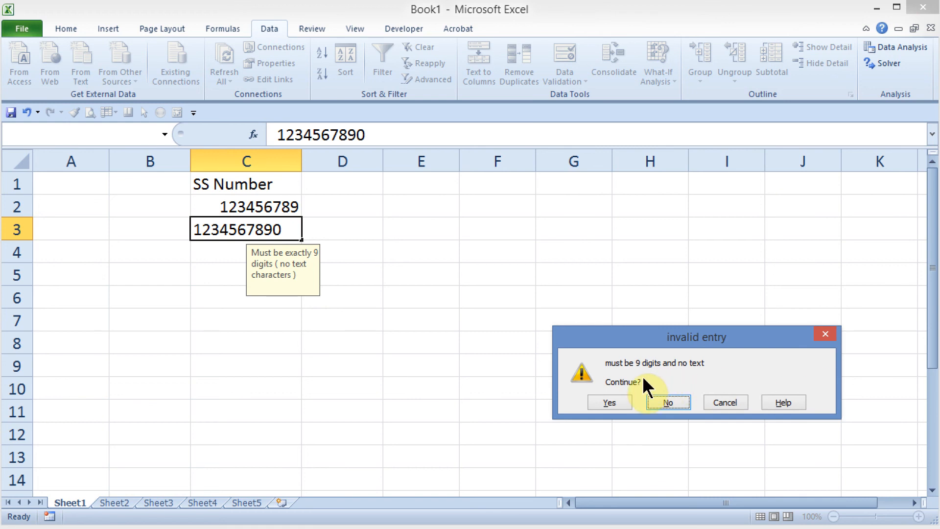
pyautogui.click(612, 401)
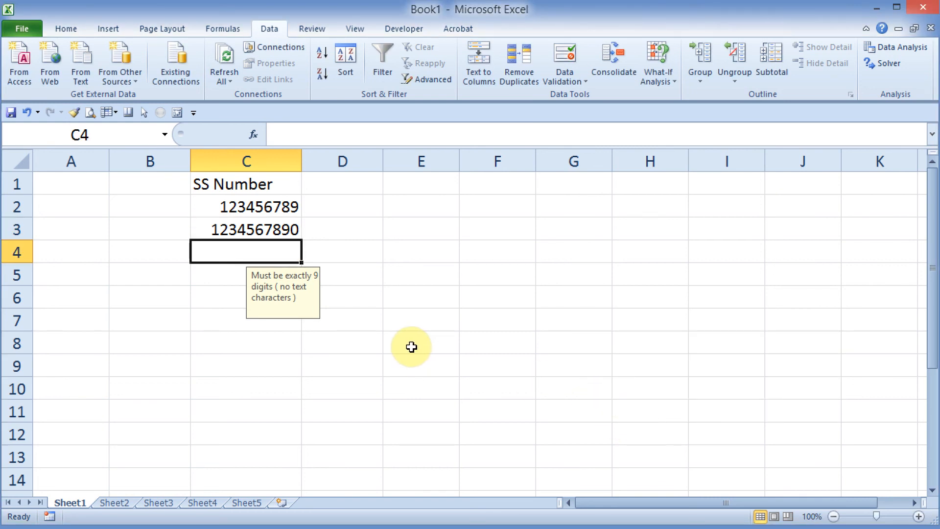